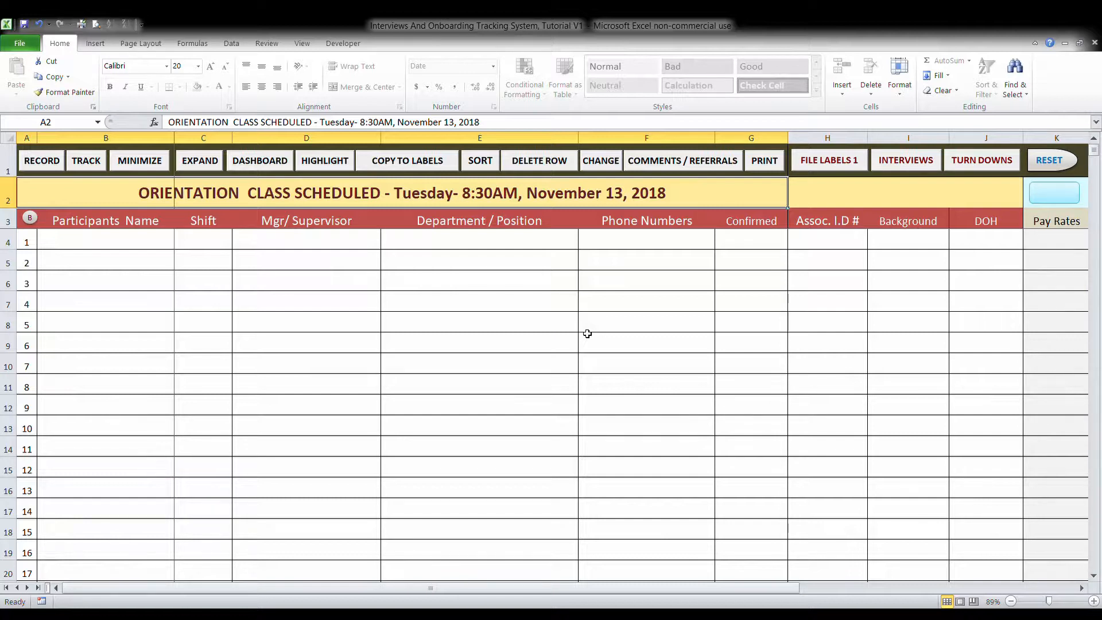
- Open the interview schedule and add a row at row 43
click(908, 162)
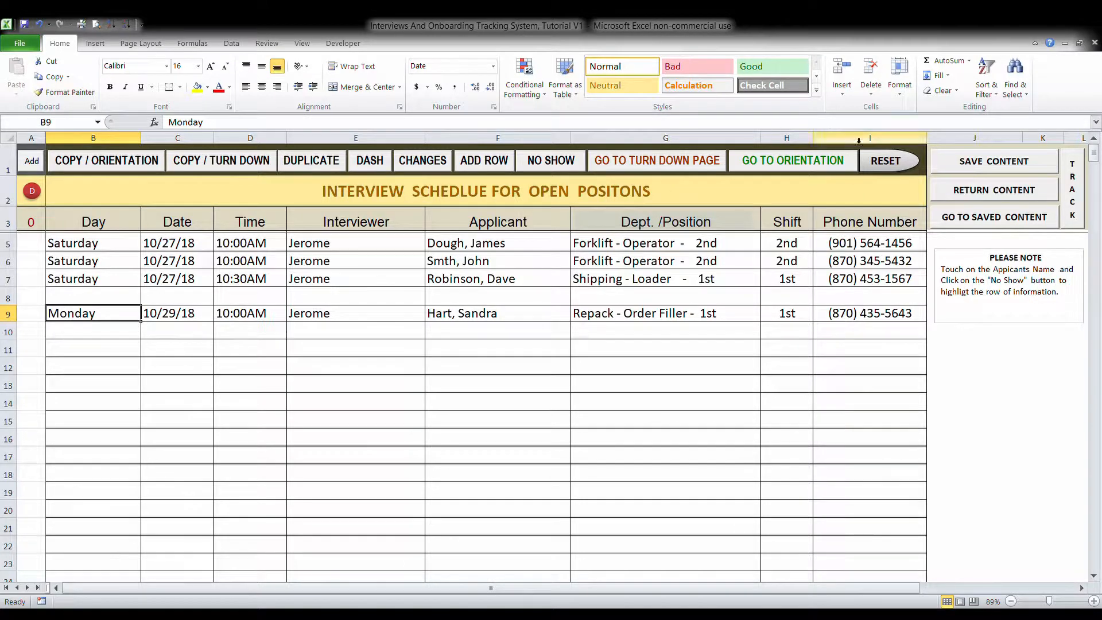
drag(1097, 162, 1101, 184)
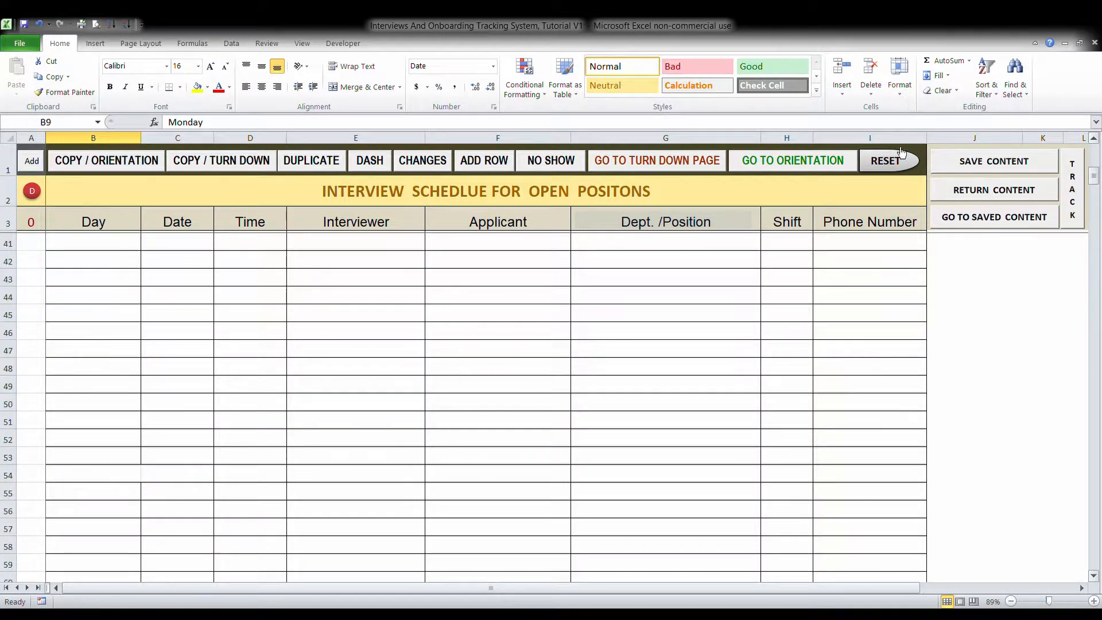
click(73, 283)
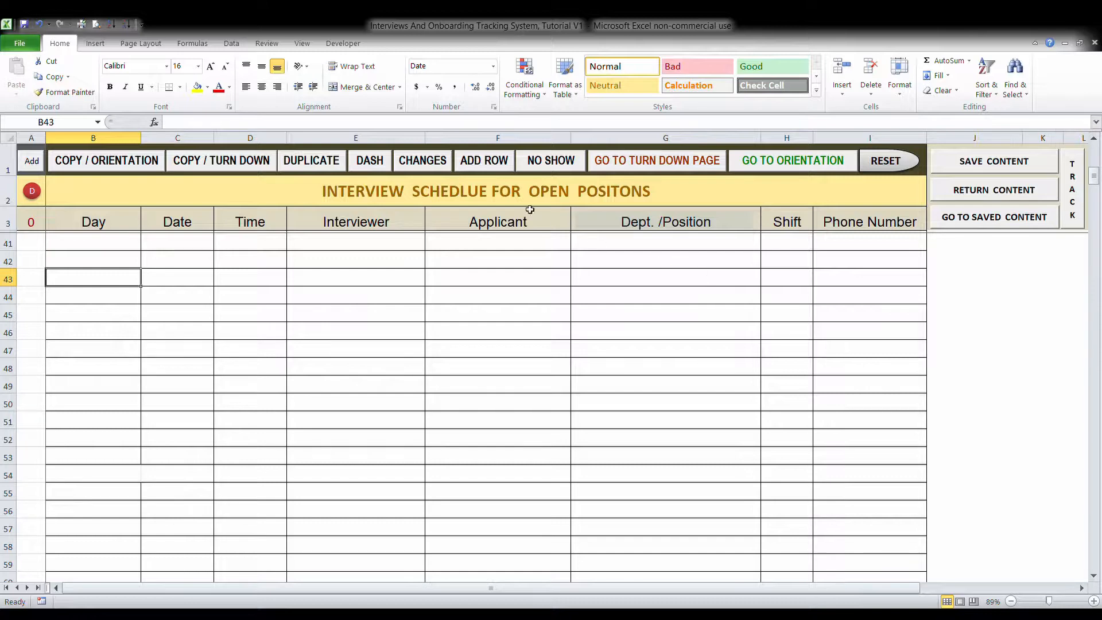
click(476, 166)
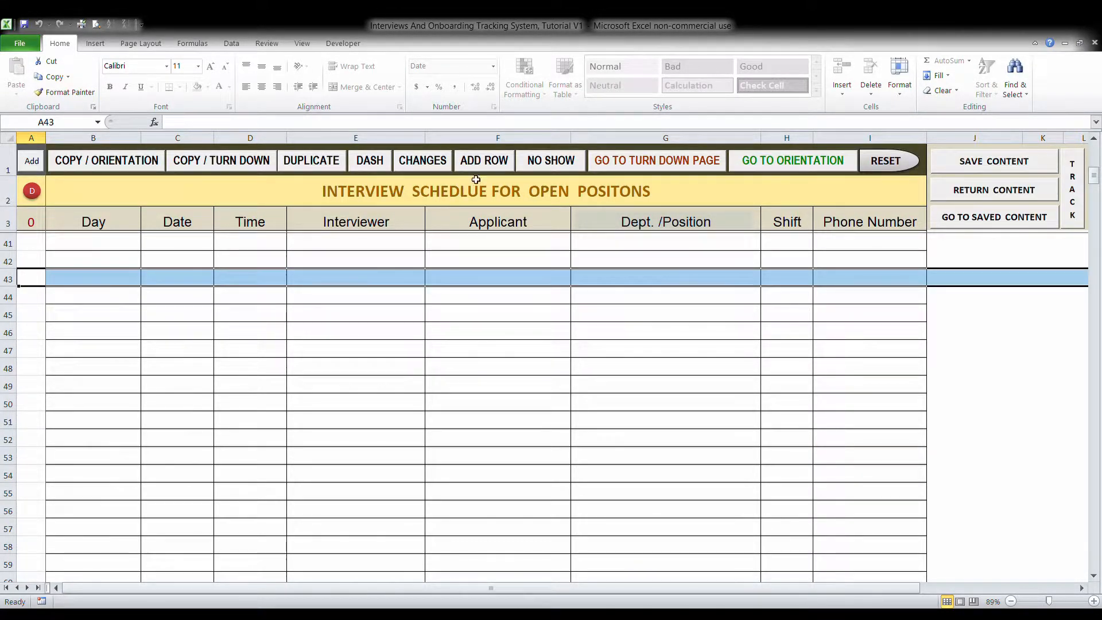
click(120, 283)
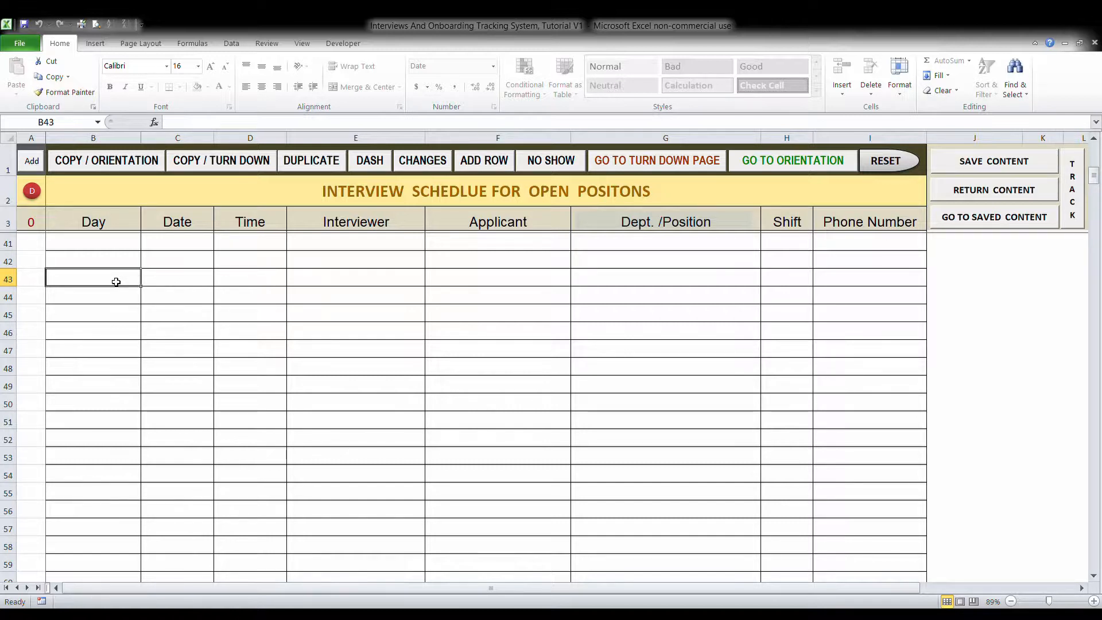
click(9, 285)
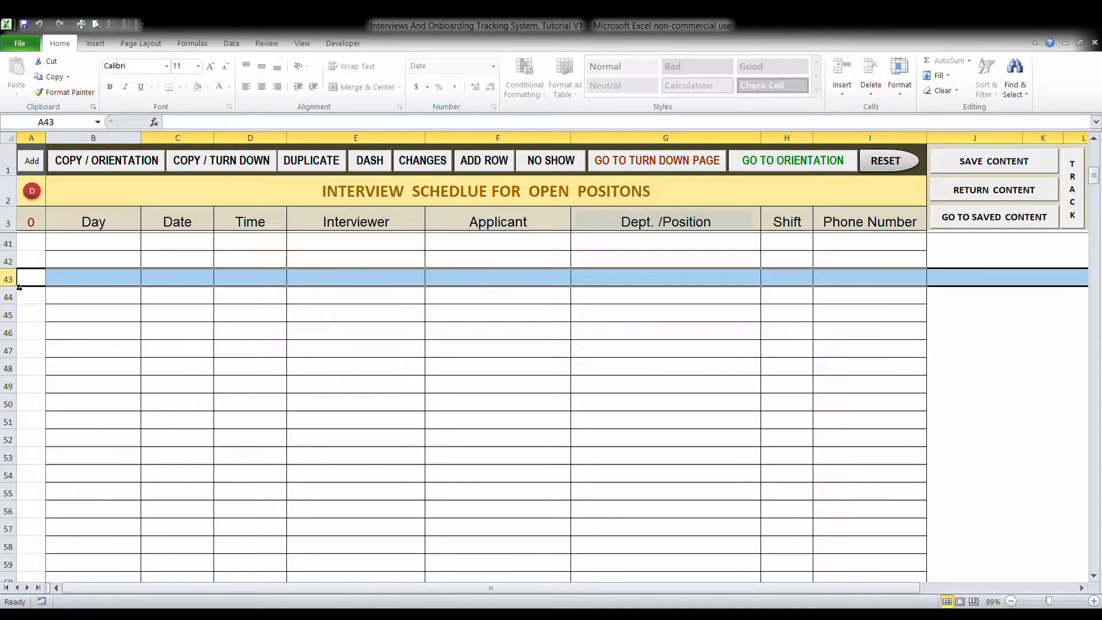
click(83, 282)
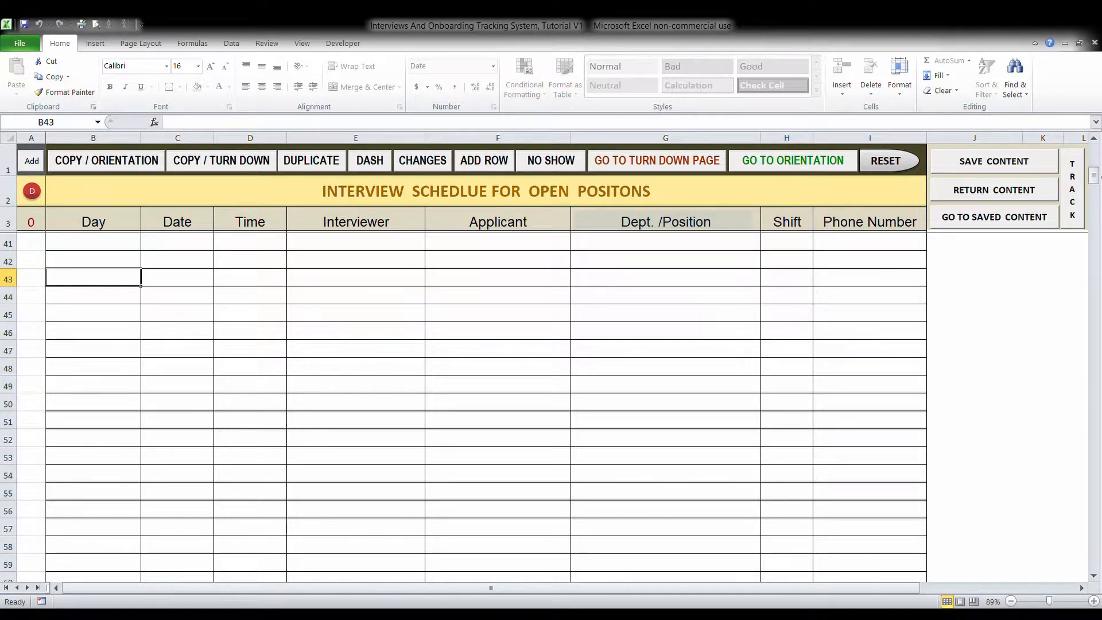
drag(1095, 175, 1095, 154)
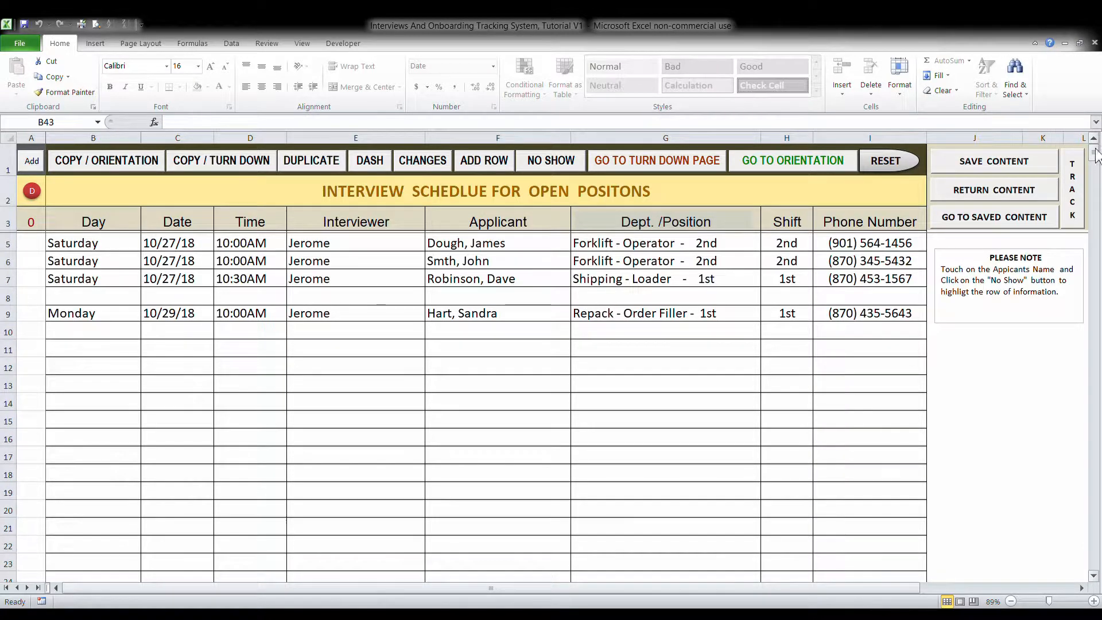
drag(1095, 154, 1101, 213)
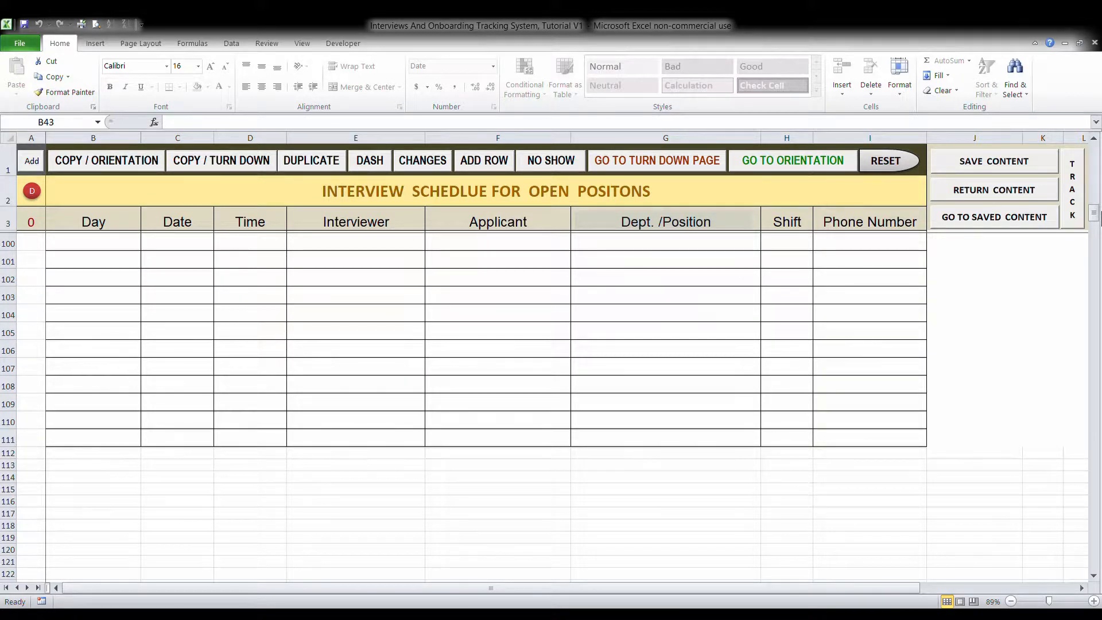
drag(1101, 213, 1101, 150)
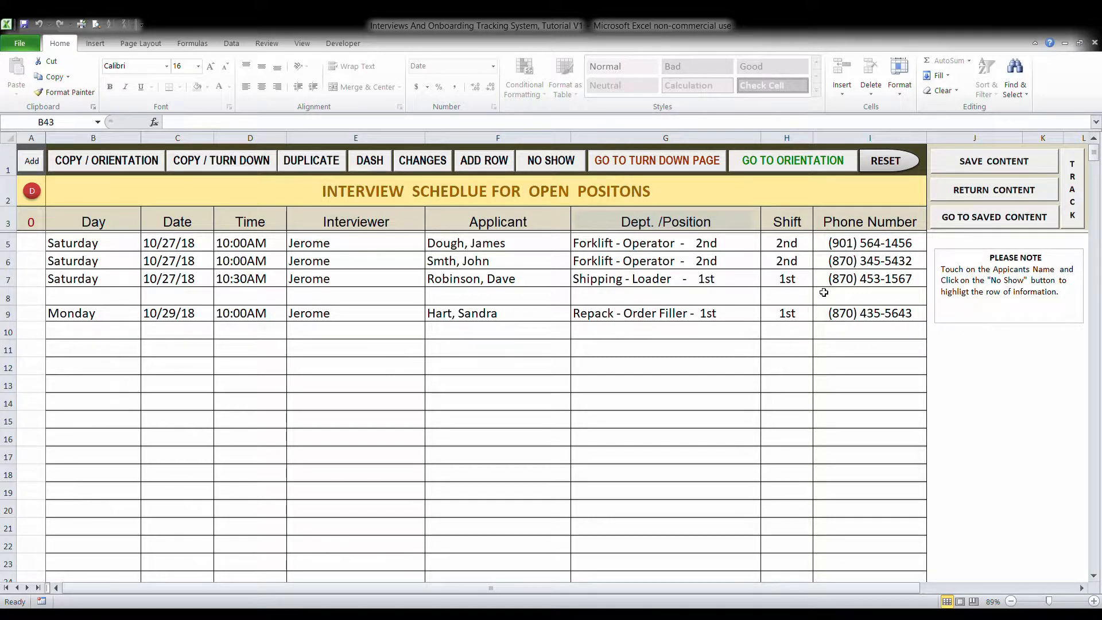
mouse_move(1096, 157)
mouse_down()
mouse_move(1101, 253)
mouse_move(1101, 153)
mouse_up()
- Try Not Invited To Interview, No Show, Send Turn Down Letter and No Eligible For Rehire as the Monday interview's Dept./Position value
click(758, 319)
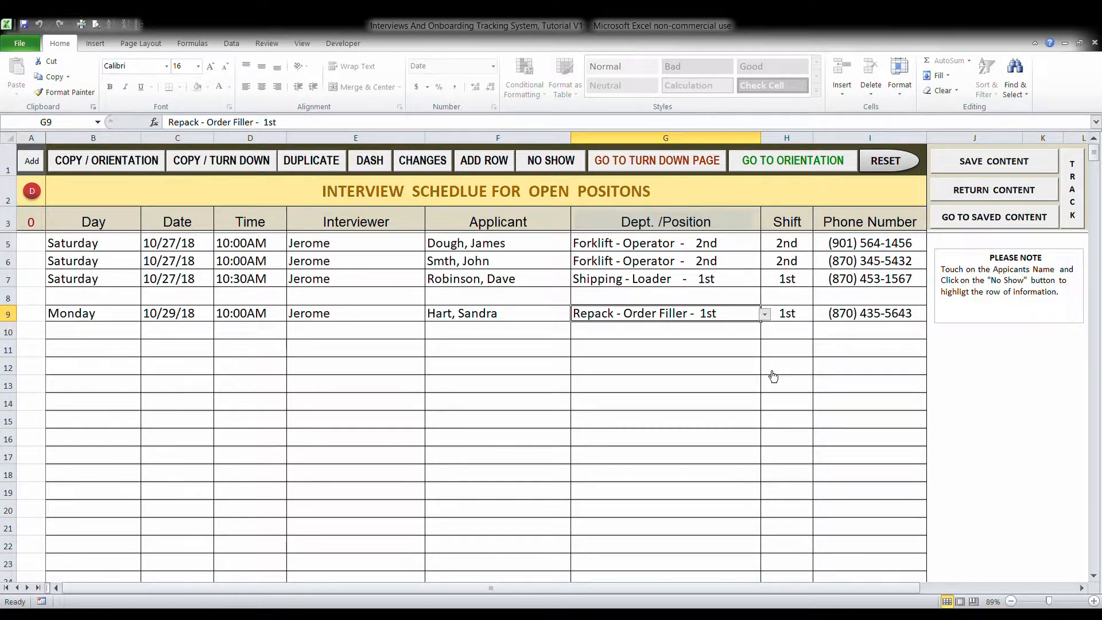
click(741, 376)
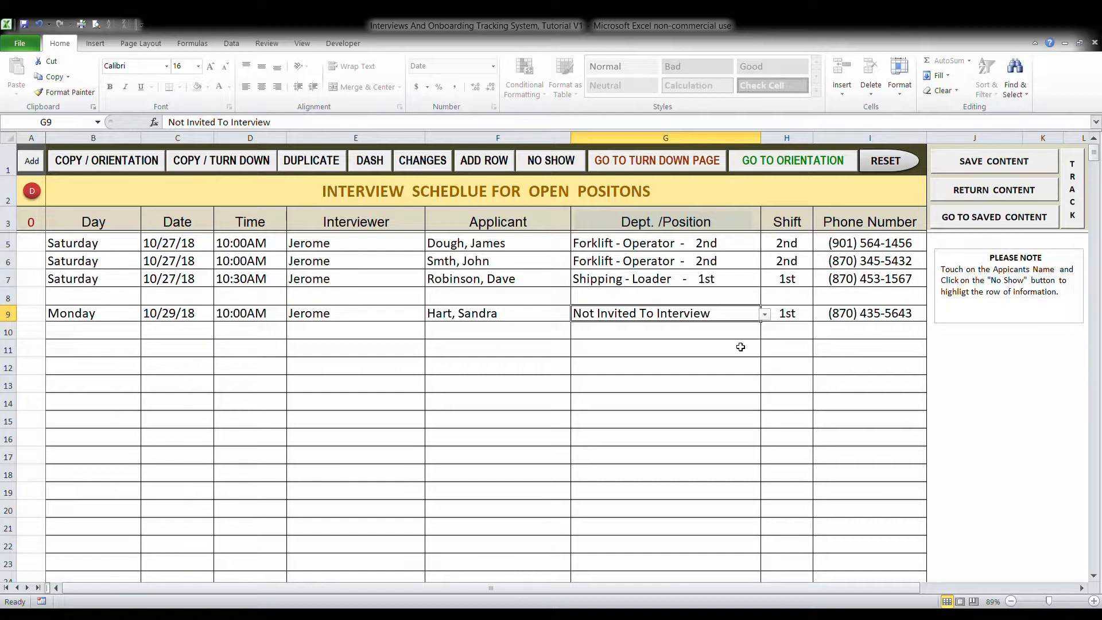
click(765, 314)
click(757, 360)
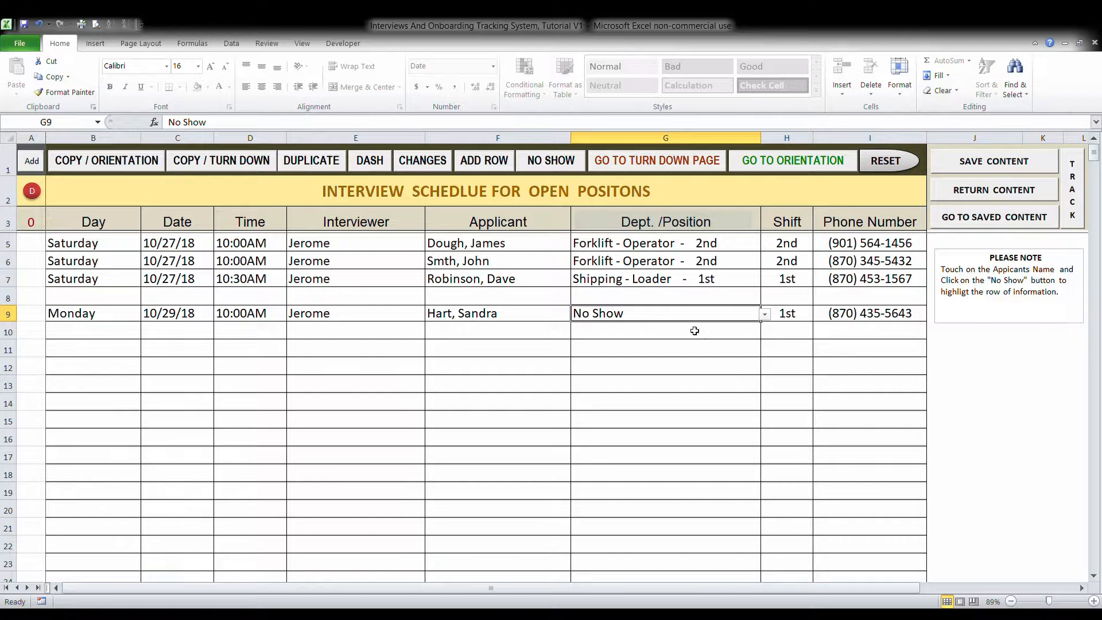
click(766, 315)
click(750, 349)
click(764, 315)
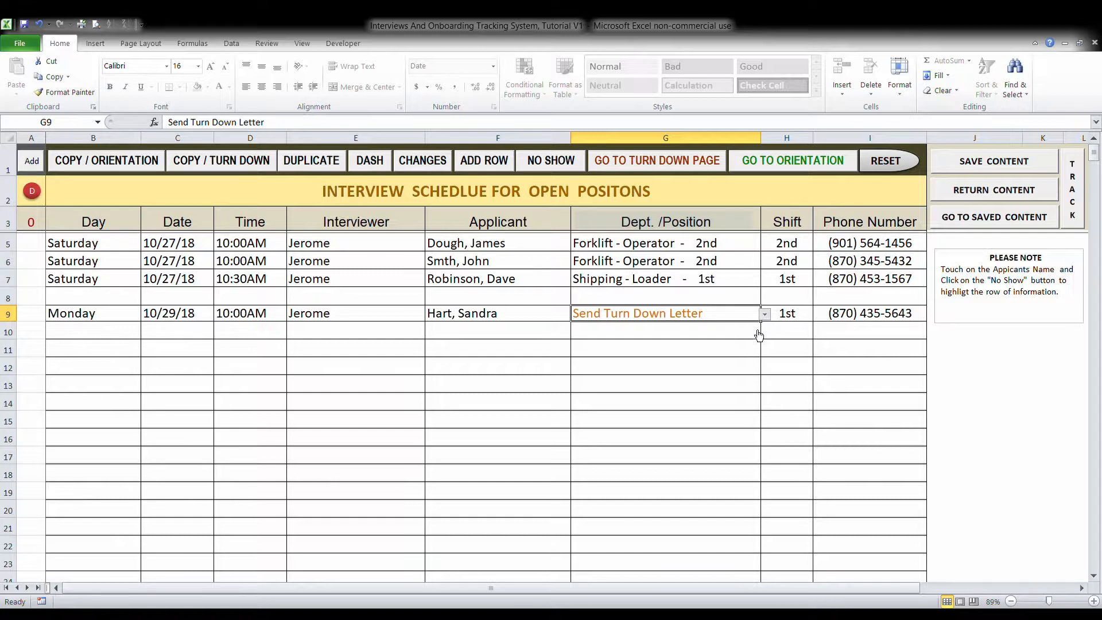
click(755, 345)
click(755, 345)
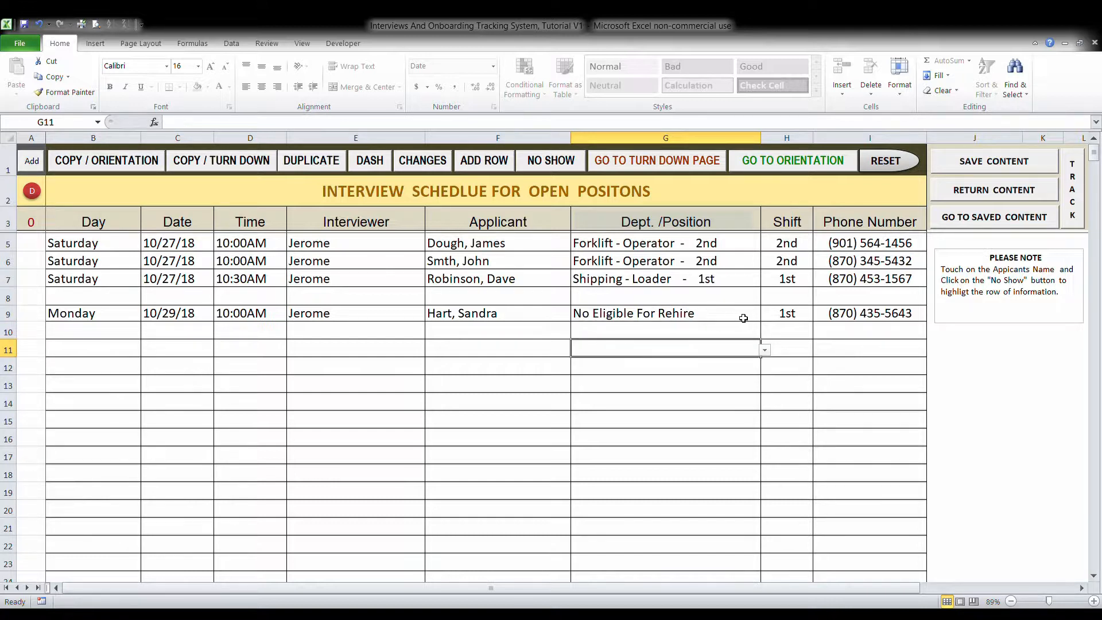
- Set the Monday 10/29/18 interview's Dept./Position to Operator, Scrubber - 2nd
click(751, 317)
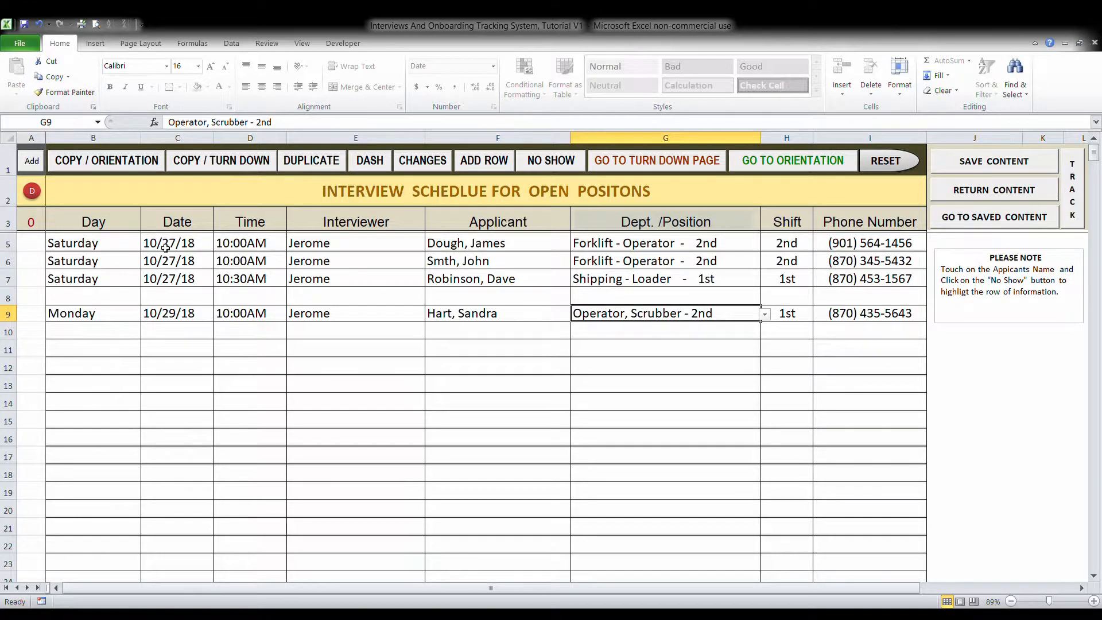
- Delete all content from the saved-content page and return to the interview schedule
click(998, 228)
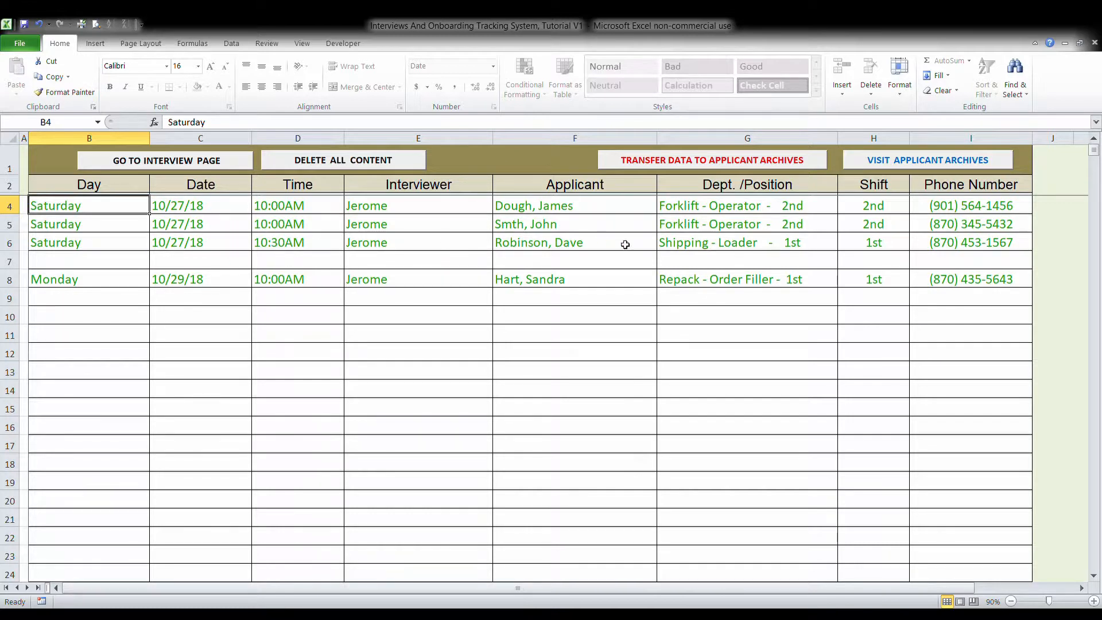
click(351, 165)
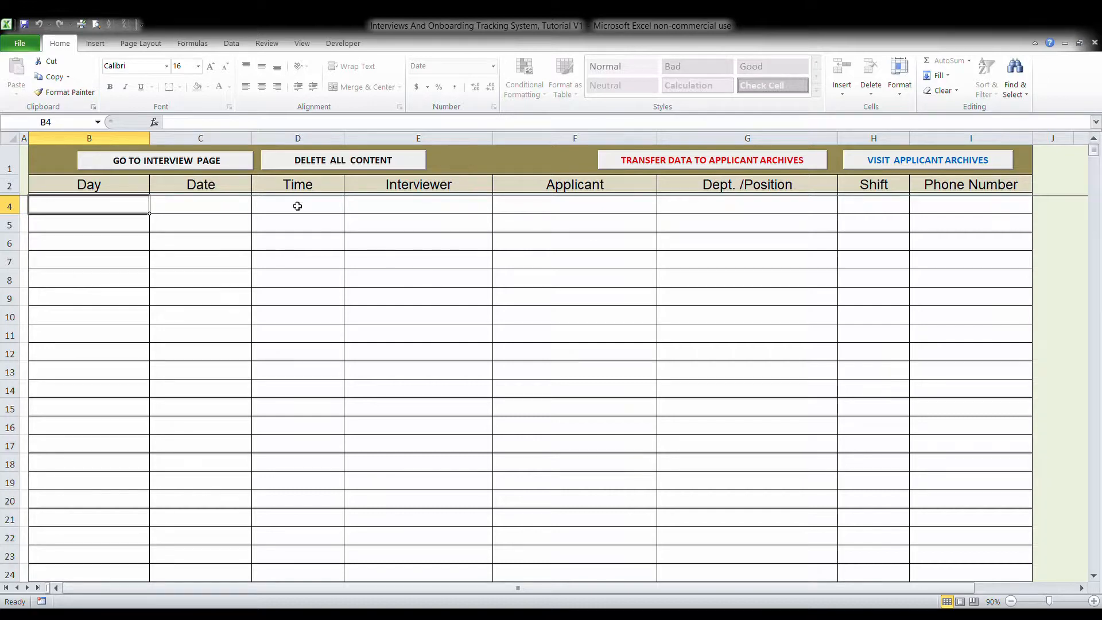
click(206, 165)
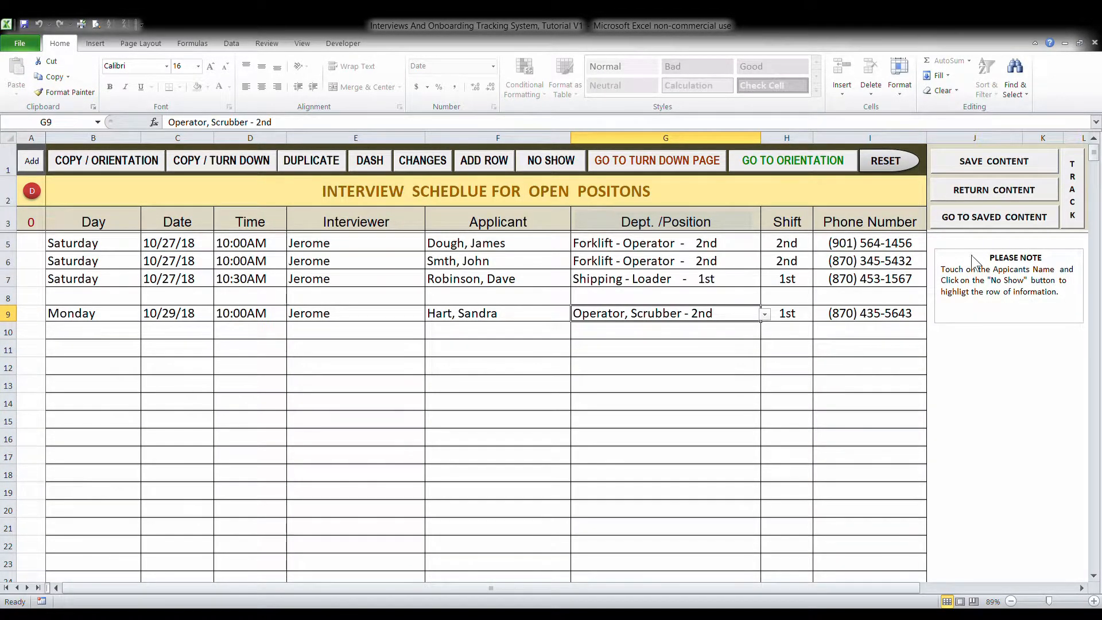
- Save the interview schedule's content and check the copy on the saved-content page
click(996, 163)
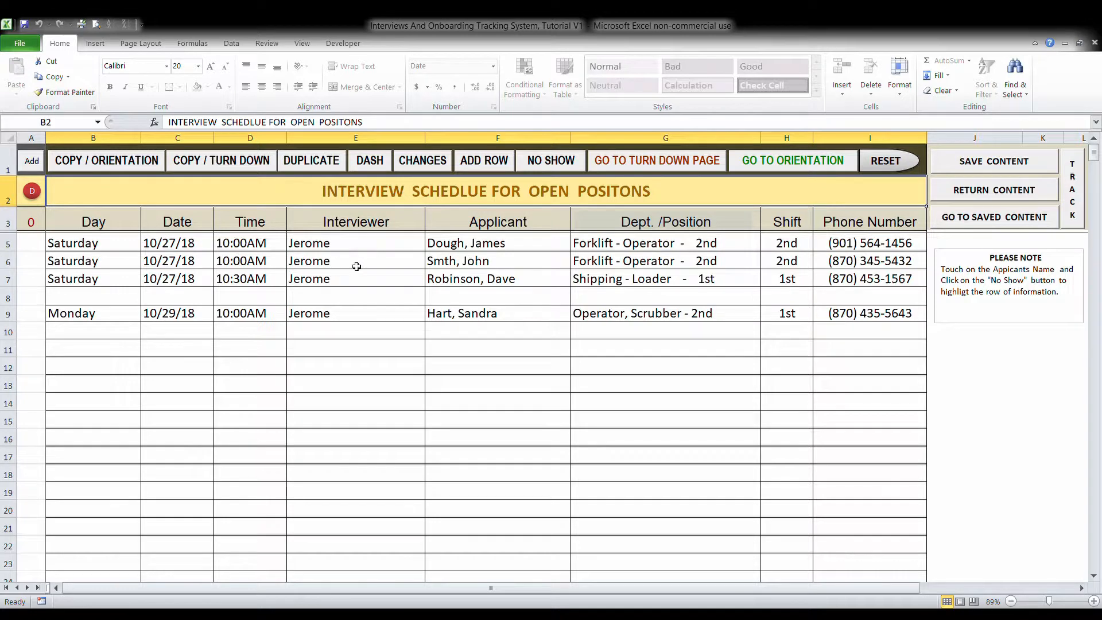
click(966, 221)
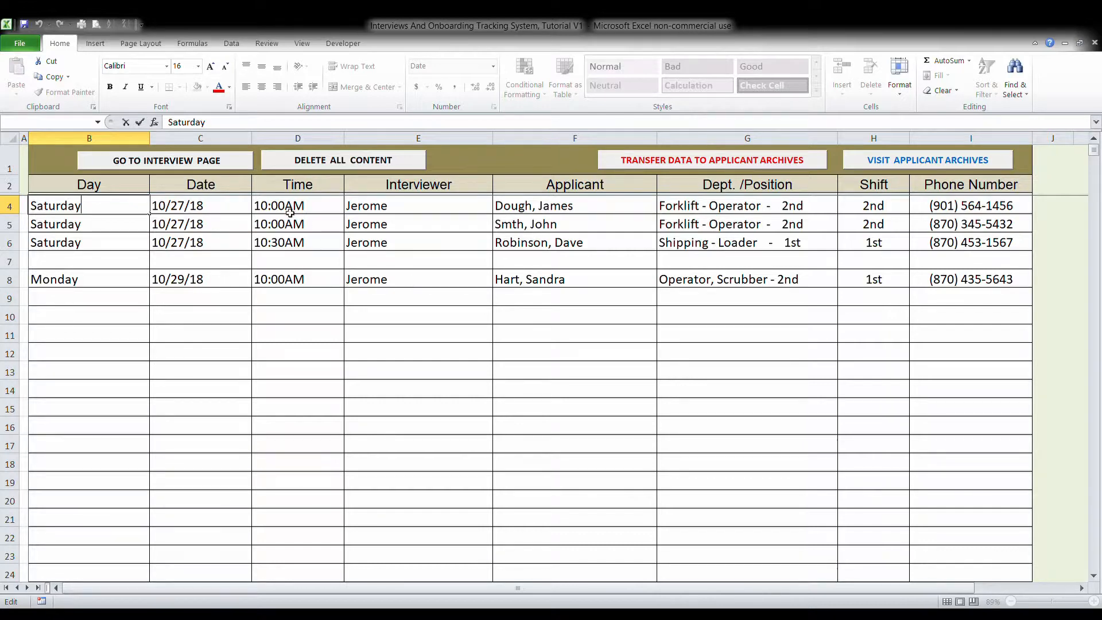
click(223, 165)
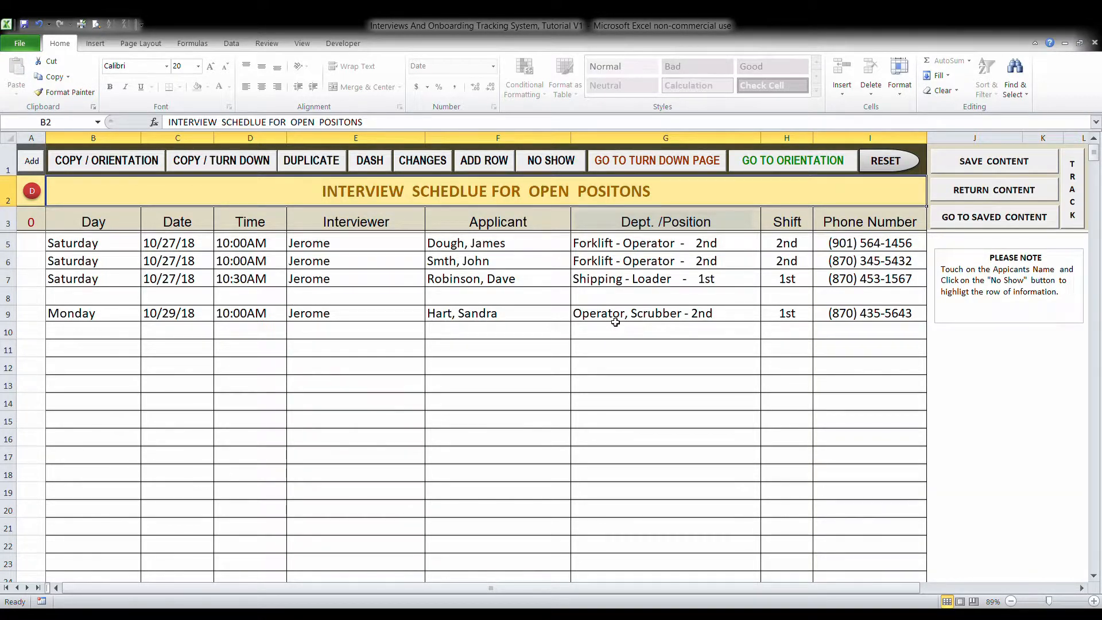
- Reset the interview schedule to clear its entries and check that the saved-content page still holds the interviews
click(886, 163)
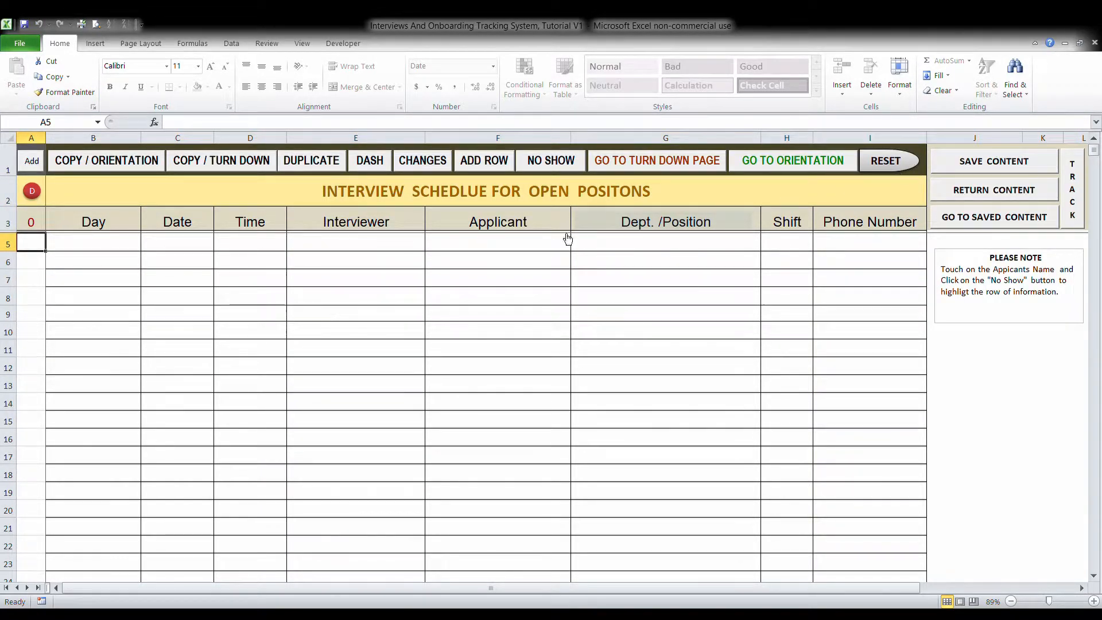
click(954, 217)
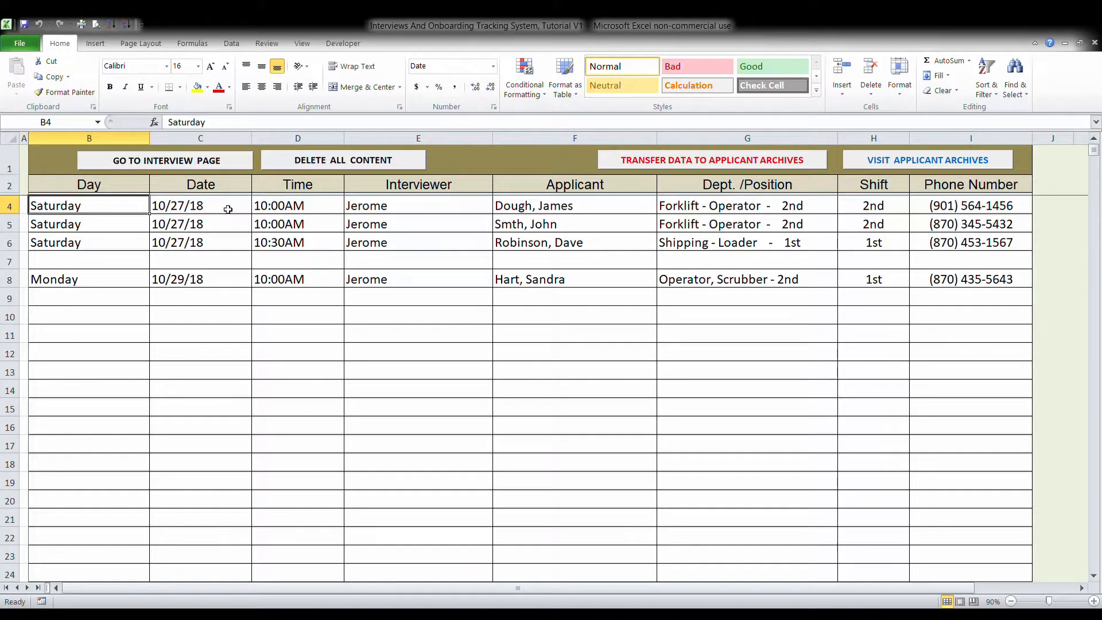
click(197, 166)
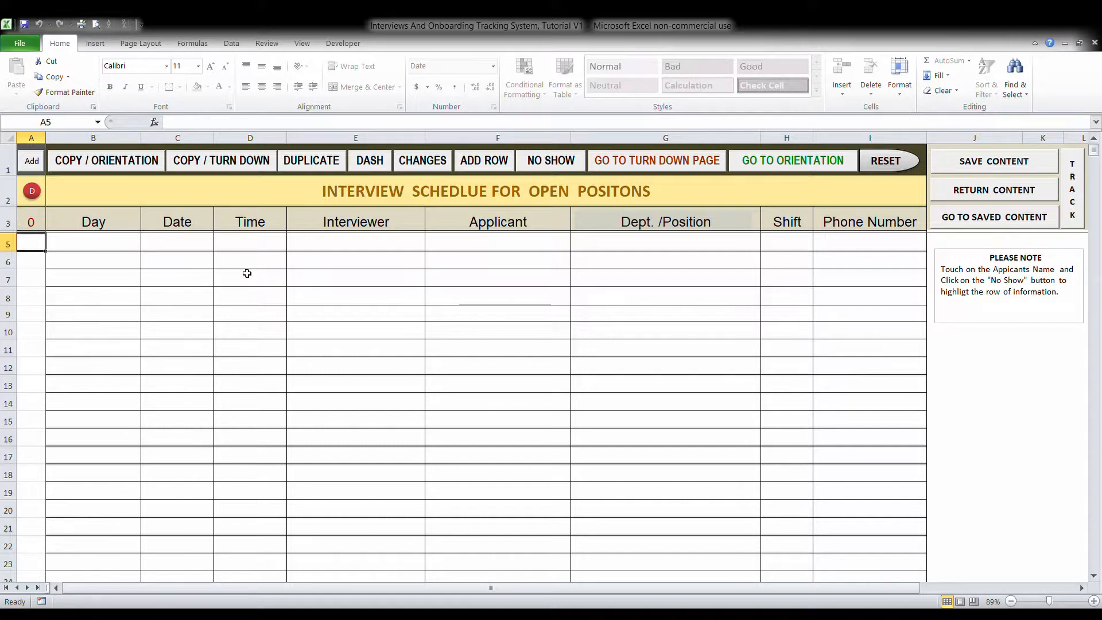
click(105, 250)
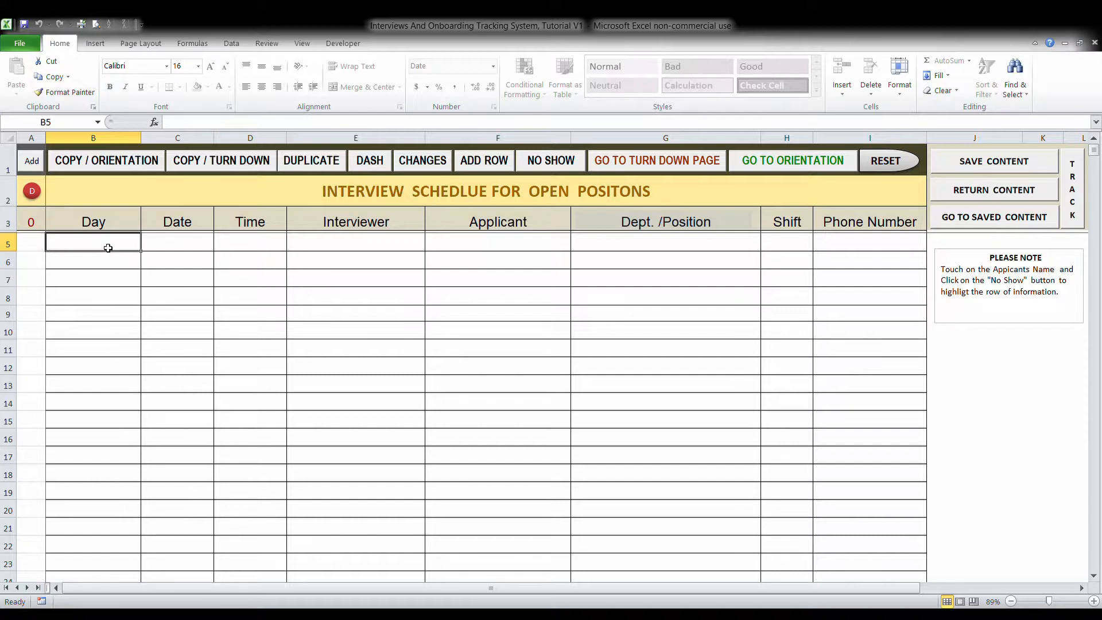
- Review the Monday and Saturday interviews on the saved-content page and return the saved content to the interview schedule
click(971, 218)
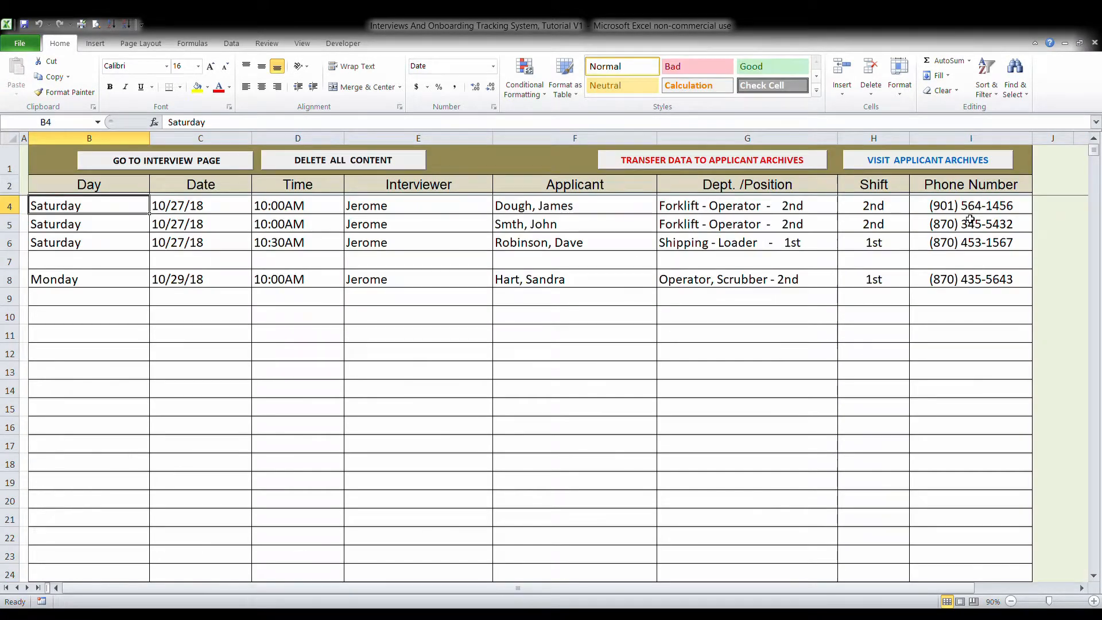
click(104, 285)
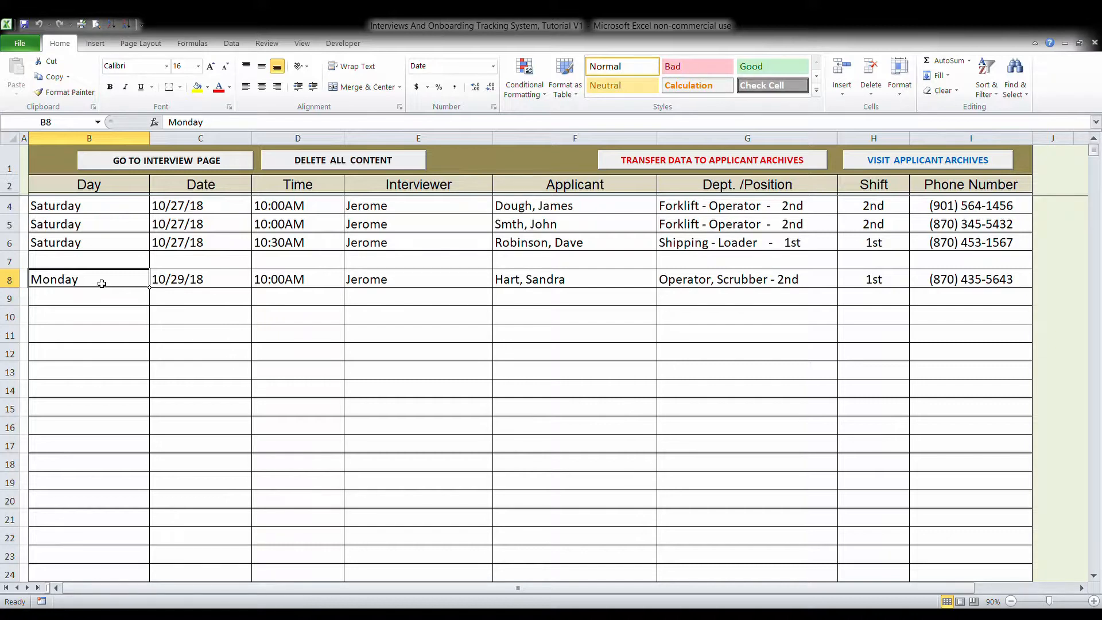
click(107, 245)
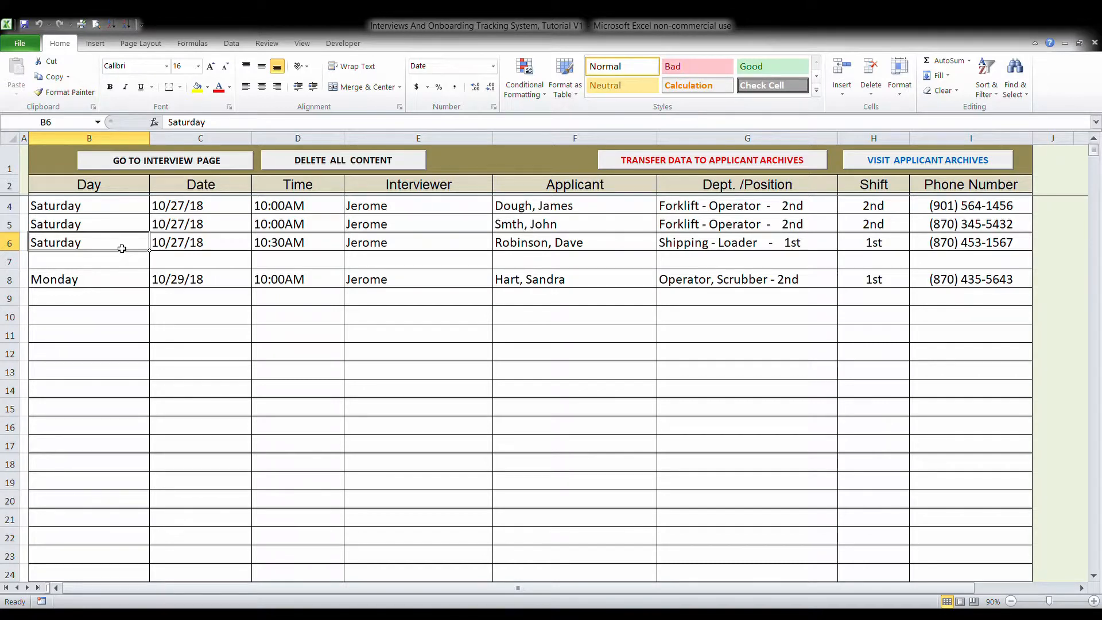
click(151, 162)
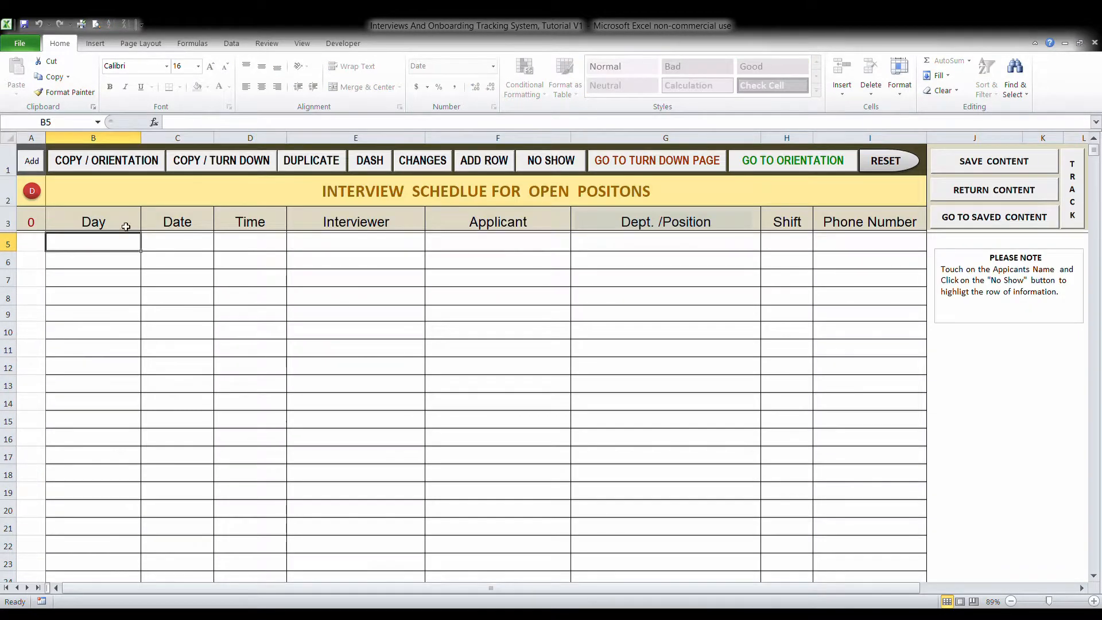
click(989, 195)
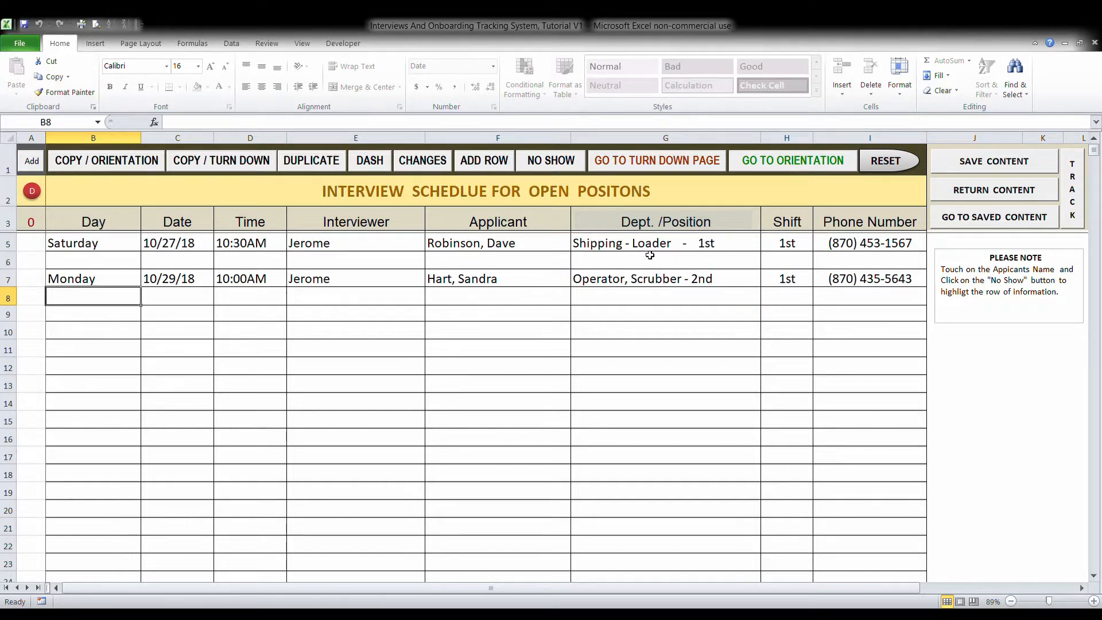
- Check the orientation class page and copy the Saturday 10:30AM Shipping - Loader applicant from the interview schedule to orientation
click(780, 161)
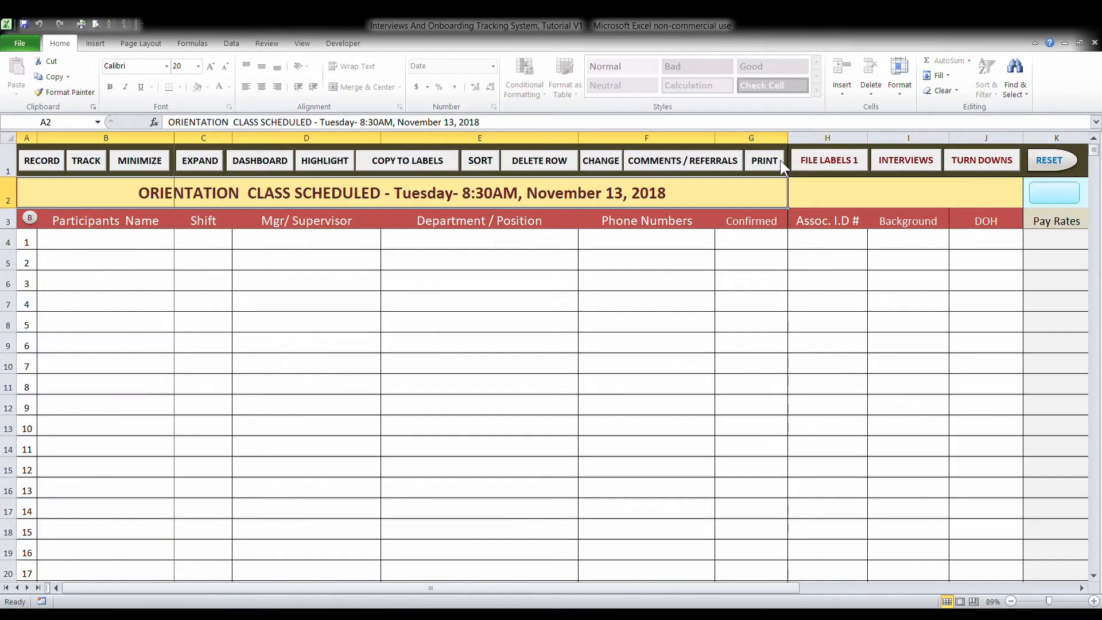
click(132, 246)
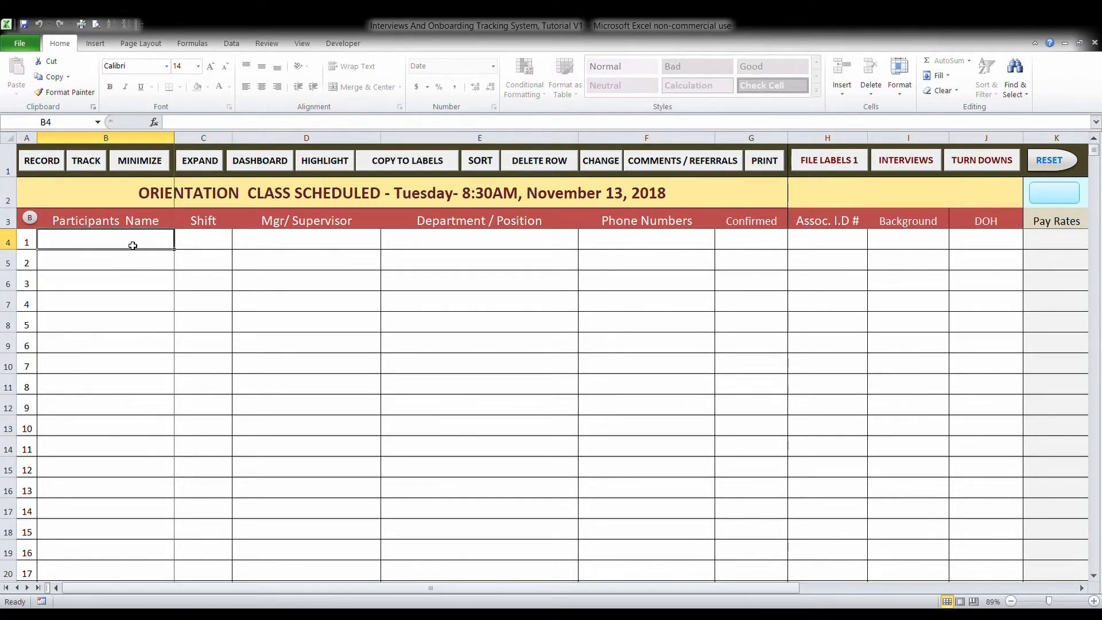
click(905, 172)
click(514, 250)
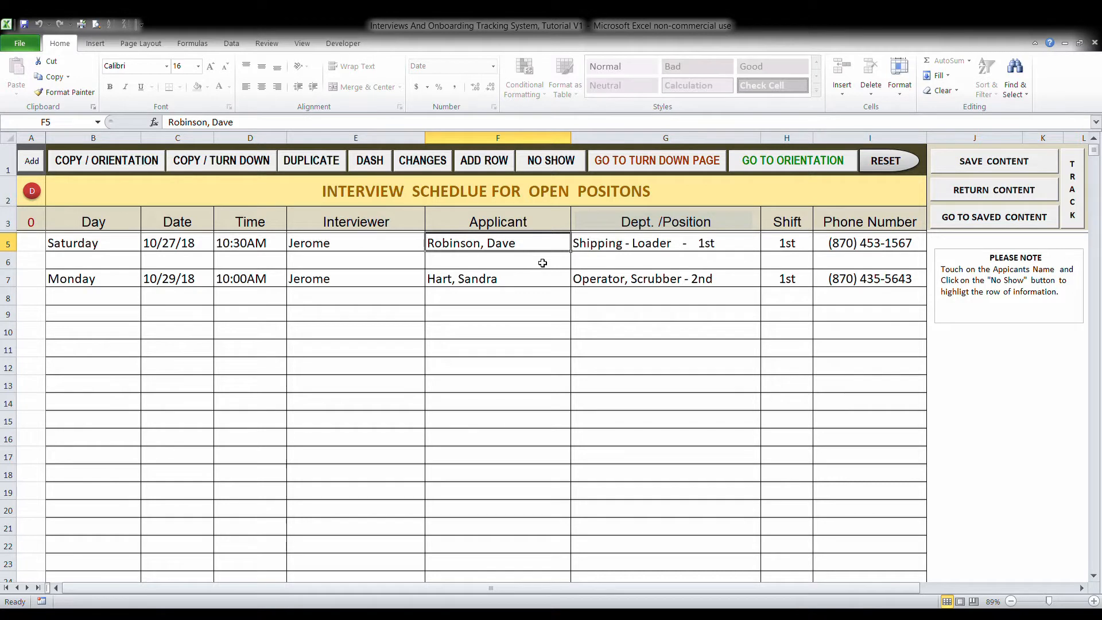
click(150, 170)
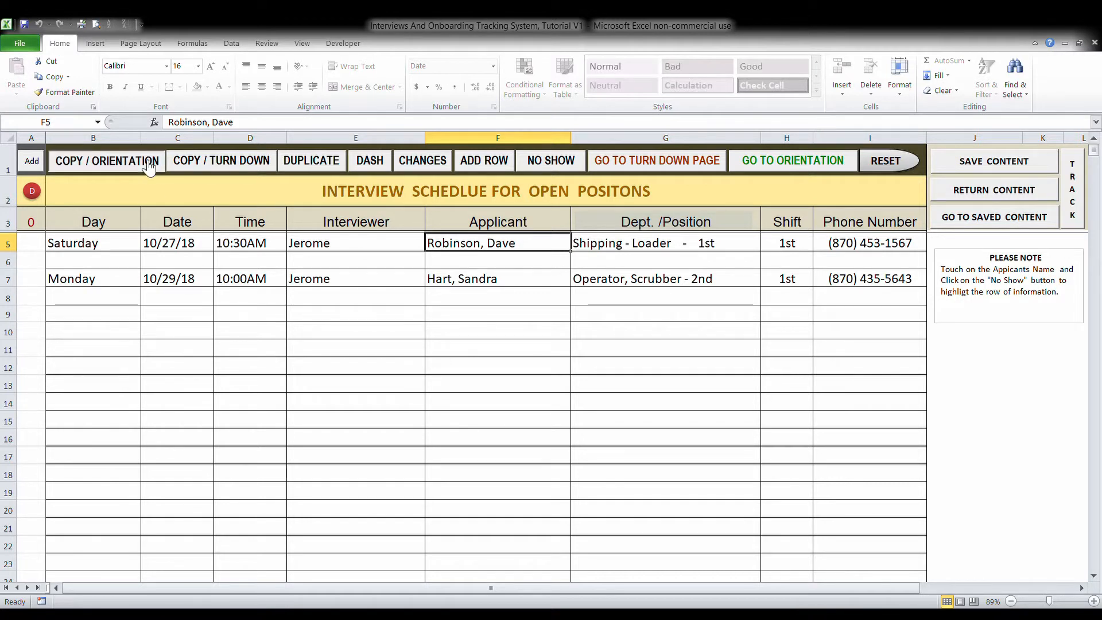
- Check the copied applicant's Department / Position entry on the orientation page and return to the interview schedule
click(690, 250)
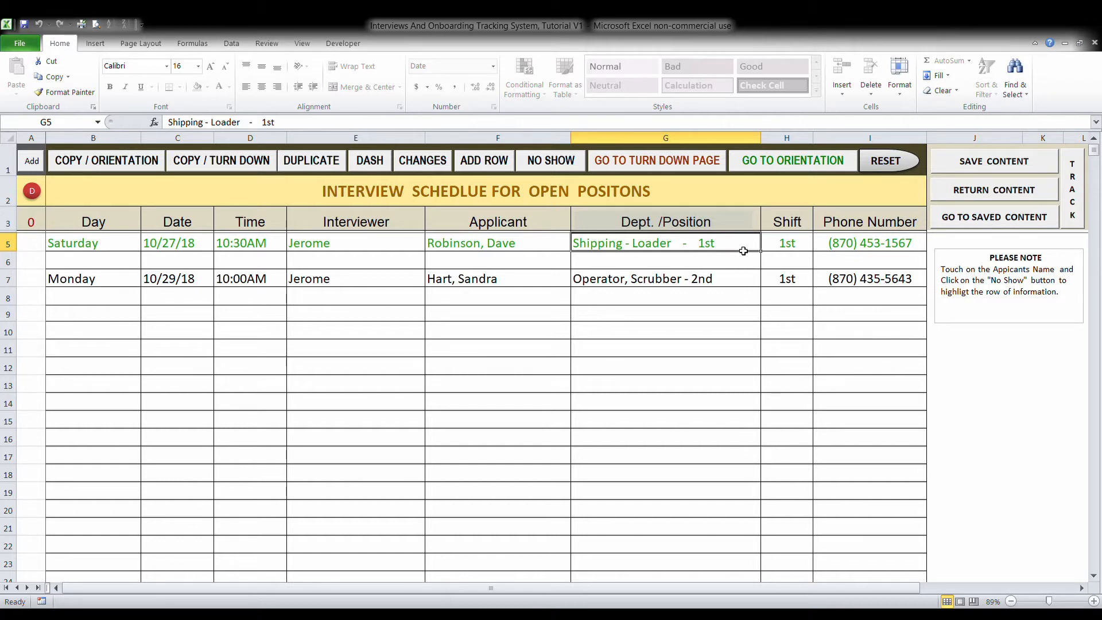
click(772, 170)
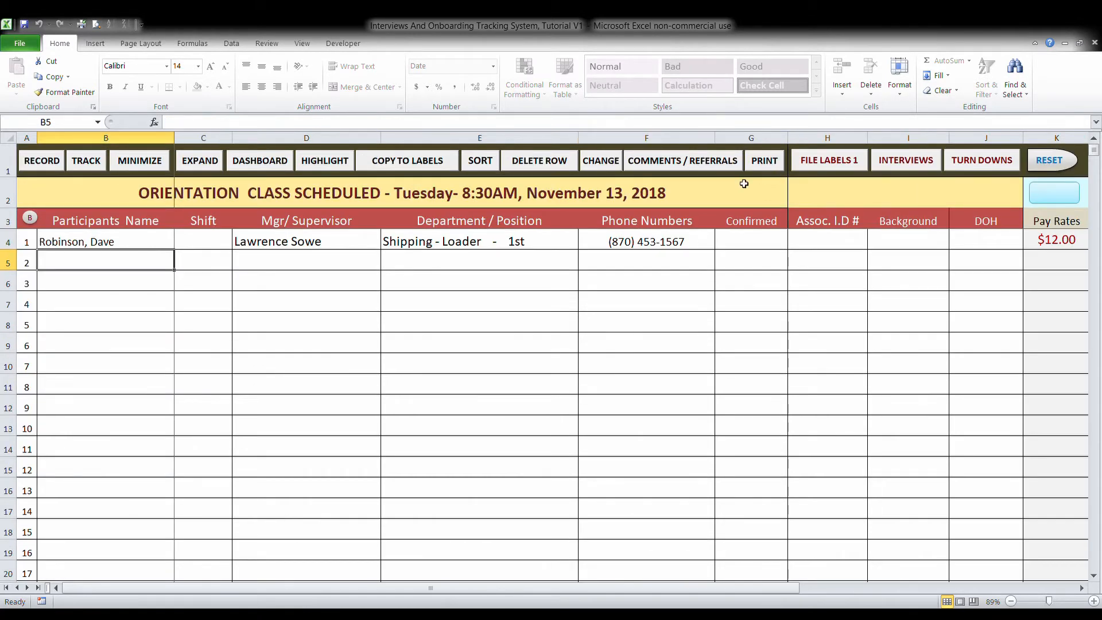
click(537, 245)
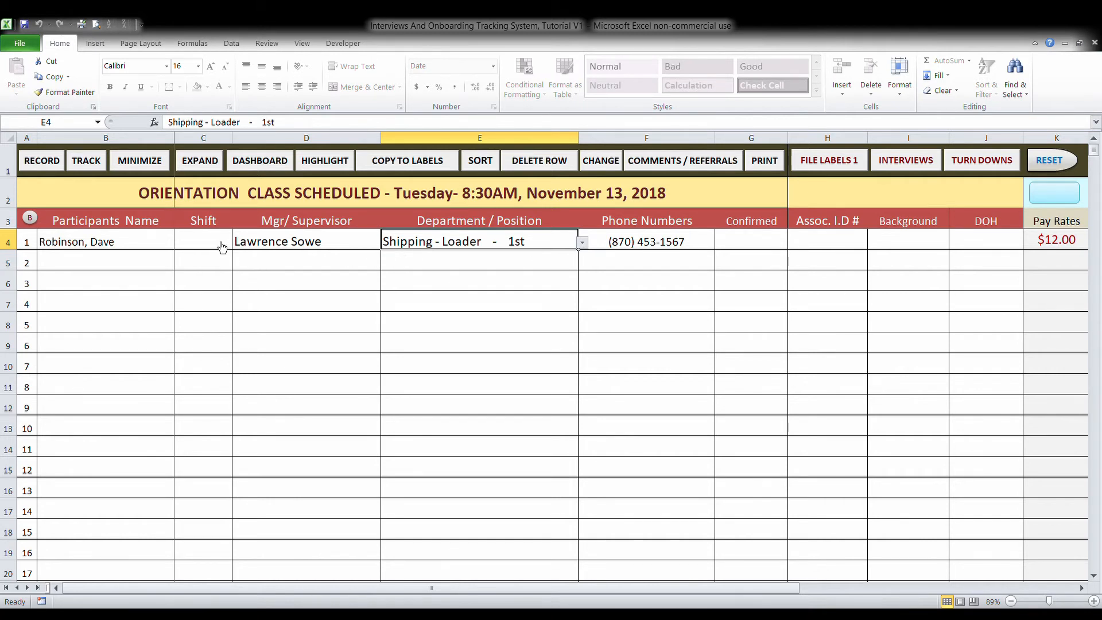
click(897, 165)
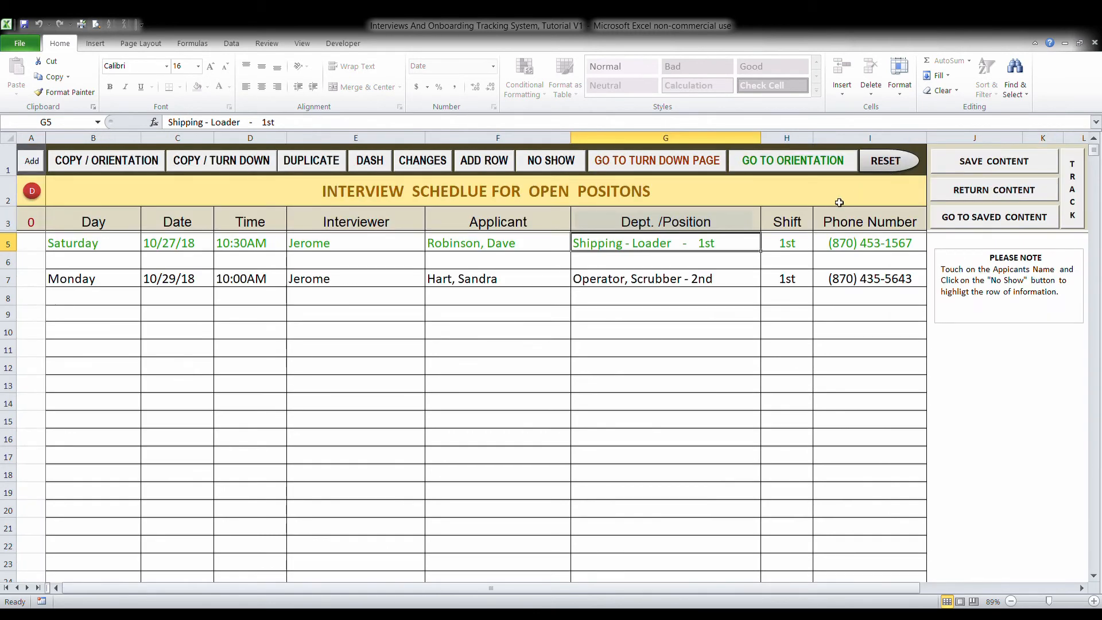